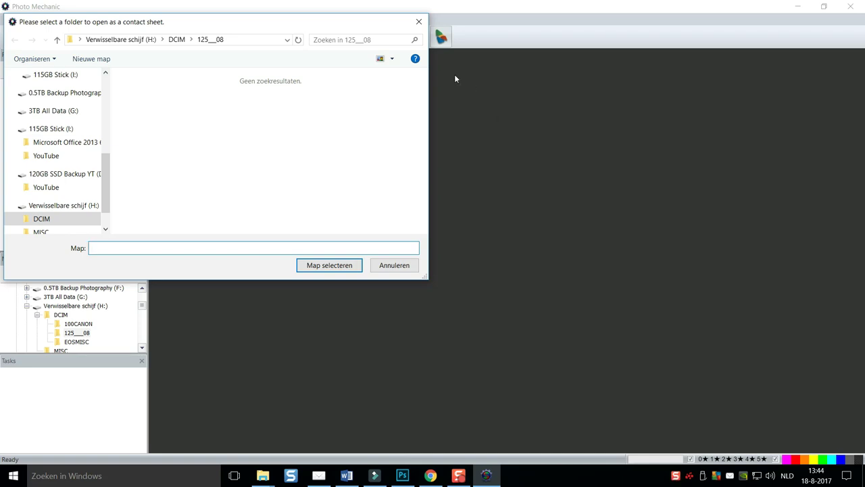
Dismiss the folder picker and choose the 125__08 folder under DCIM in the Navigator.
left_click_drag(248, 25, 361, 94)
left_click(533, 89)
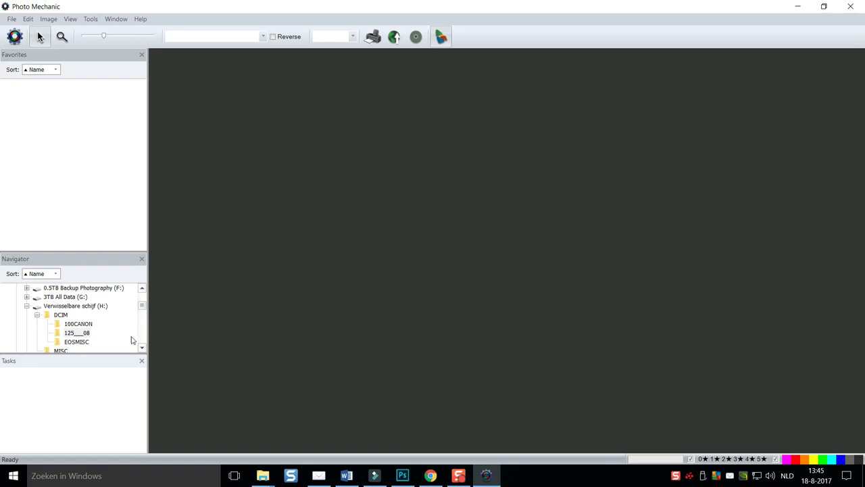
left_click(71, 334)
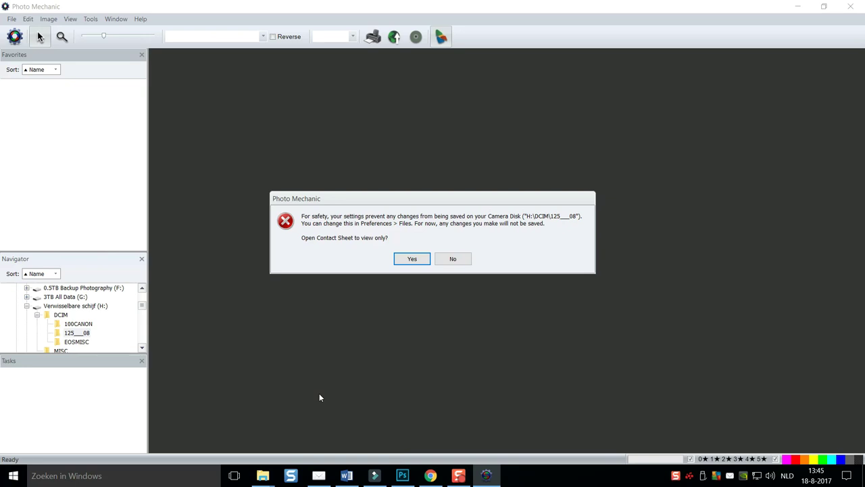
left_click(412, 259)
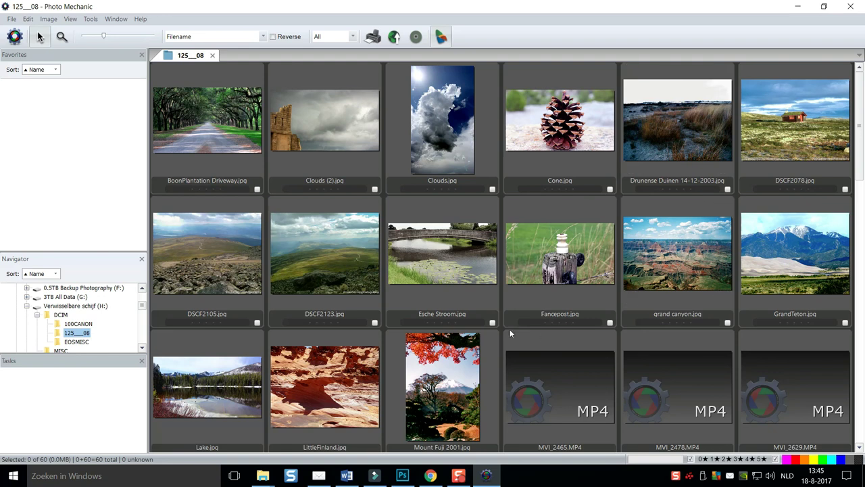
scroll(566, 341, "down", 6)
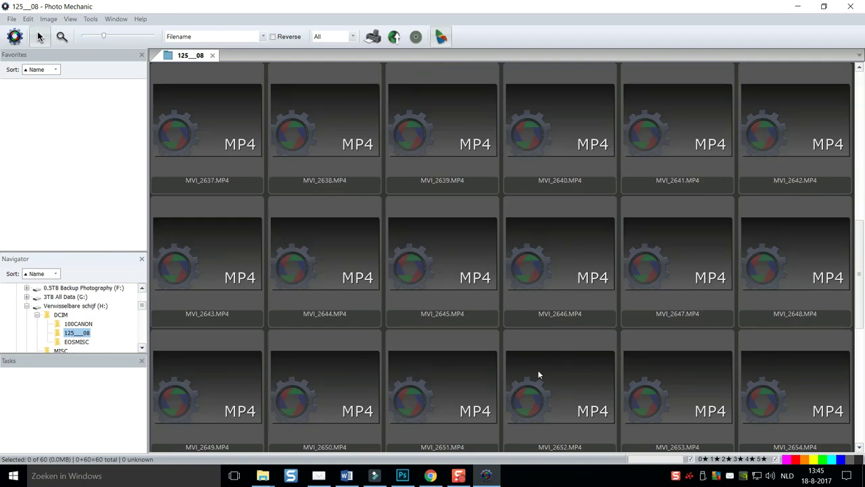
scroll(399, 269, "up", 5)
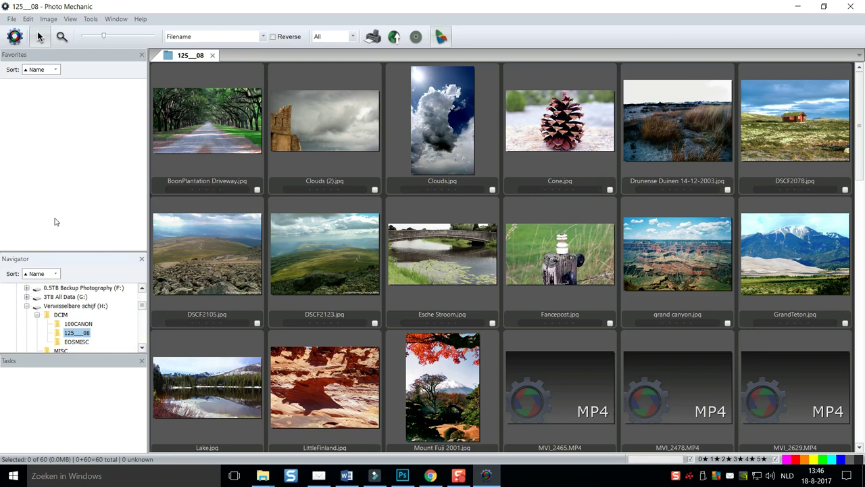
mouse_move(209, 147)
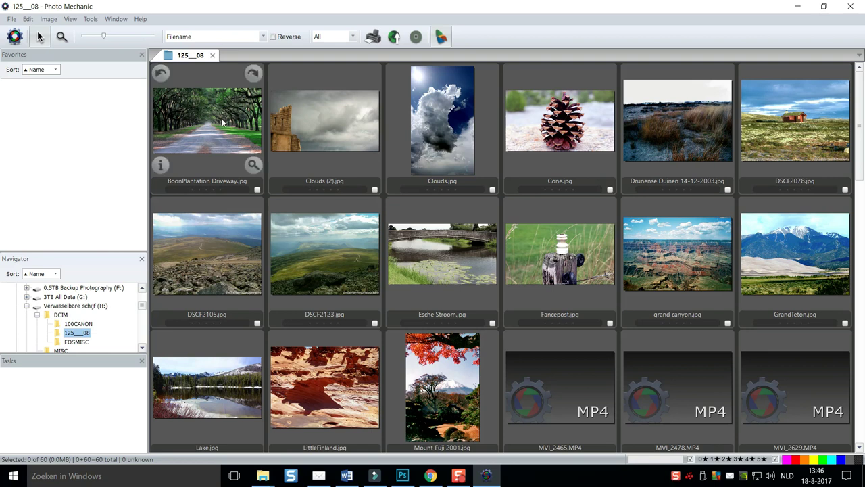
Preview BoonPlantation Driveway full-size, step through neighbouring photos, and return to it.
double_click(222, 122)
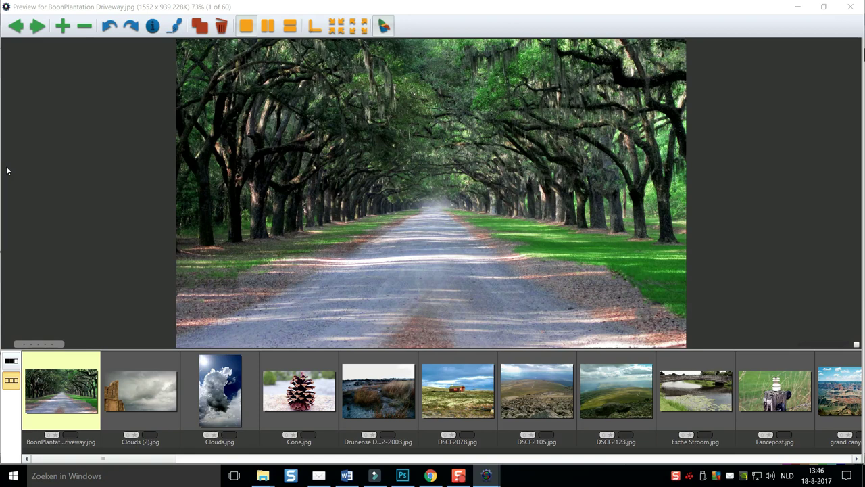
key("Right")
key("Right")
key("Right")
key("Right")
key("Right")
key("Right")
key("Right")
key("Right")
key("Right")
key("Right")
key("Right")
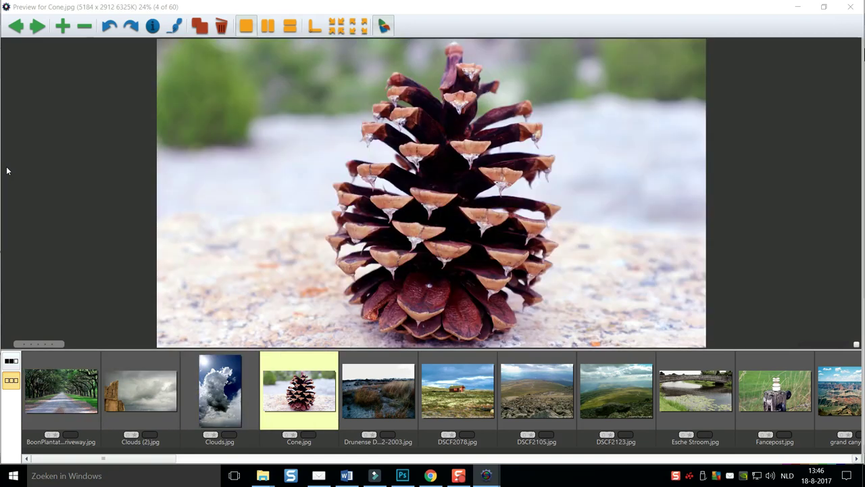
key("Left")
key("Left")
key("Left")
key("Left")
key("Left")
key("Left")
key("Left")
key("Left")
key("Left")
key("Left")
key("Left")
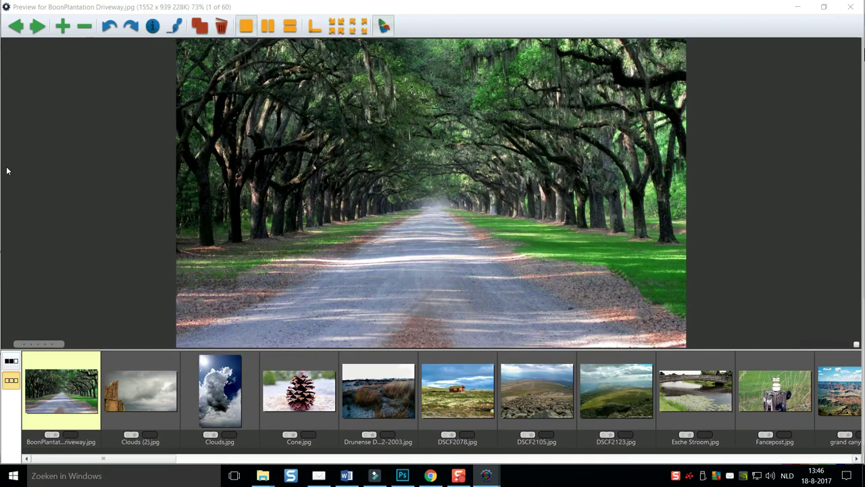
key("Right")
key("Right")
key("Right")
key("Right")
key("Right")
key("Right")
key("Left")
key("Left")
key("Left")
key("Left")
key("Left")
key("Left")
key("Right")
key("Left")
key("Right")
key("Right")
key("Right")
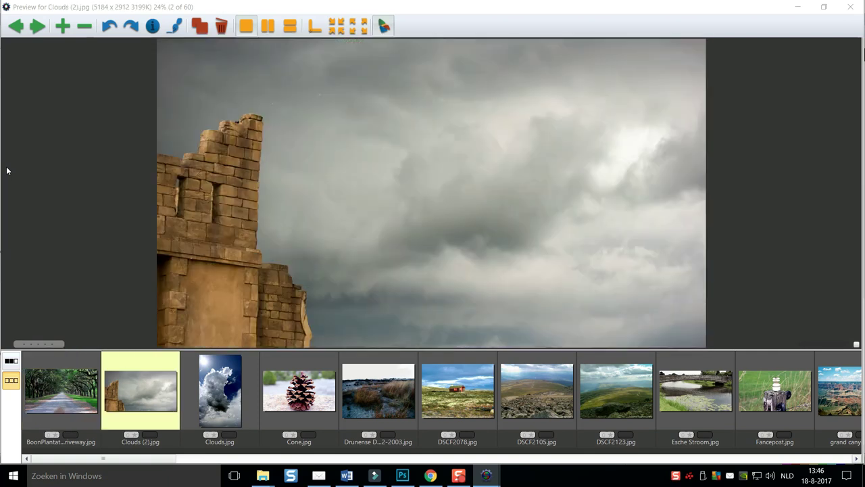
key("Left")
key("Left")
key("Left")
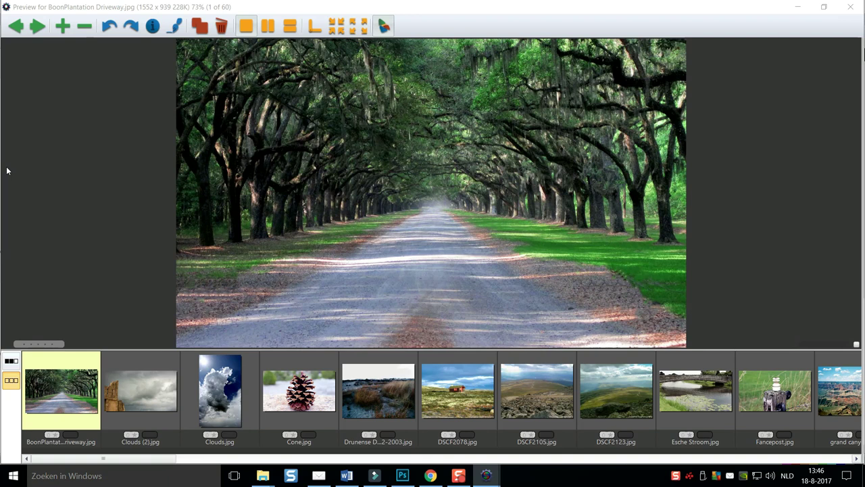
Cycle BoonPlantation Driveway's colour label through red, orange and yellow, ending on green.
key("5")
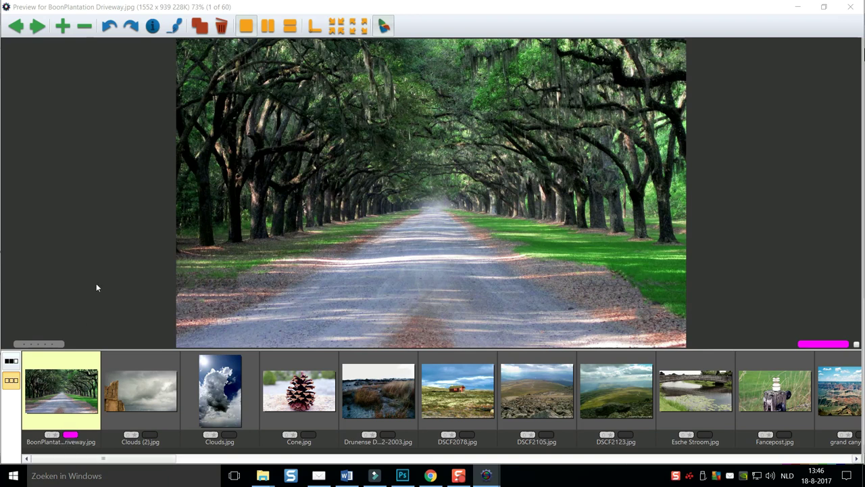
key("1")
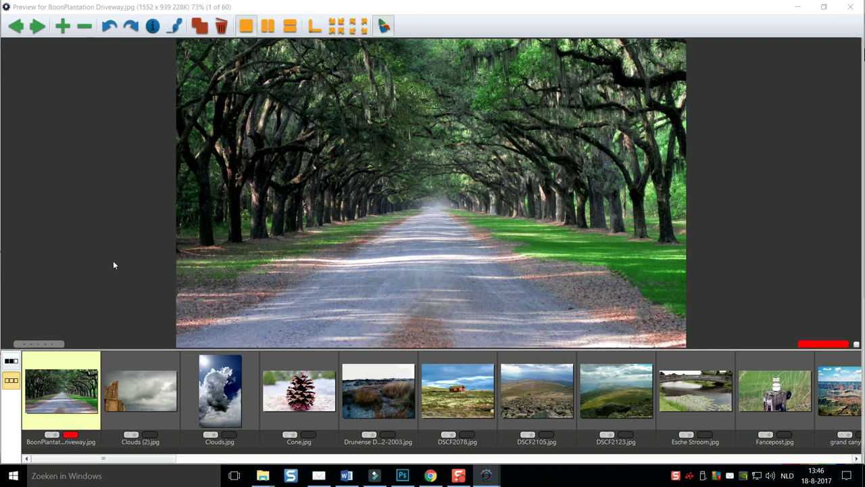
key("2")
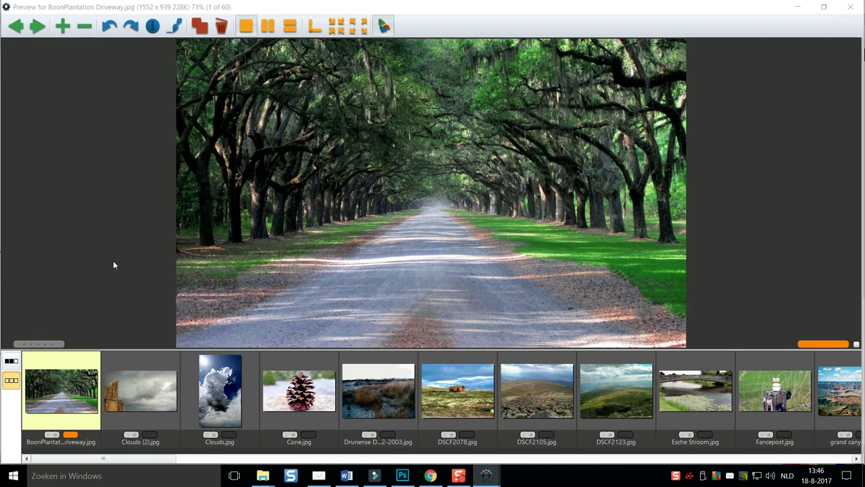
key("3")
key("4")
Step through the previews past Clouds (2), Cone, Drunense Duinen and DSCF2123 to Esche Stroom.
key("Right")
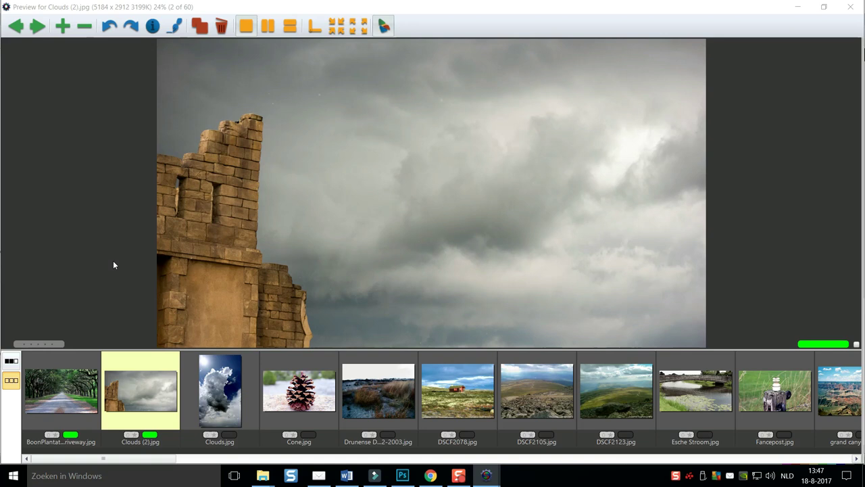
key("Left")
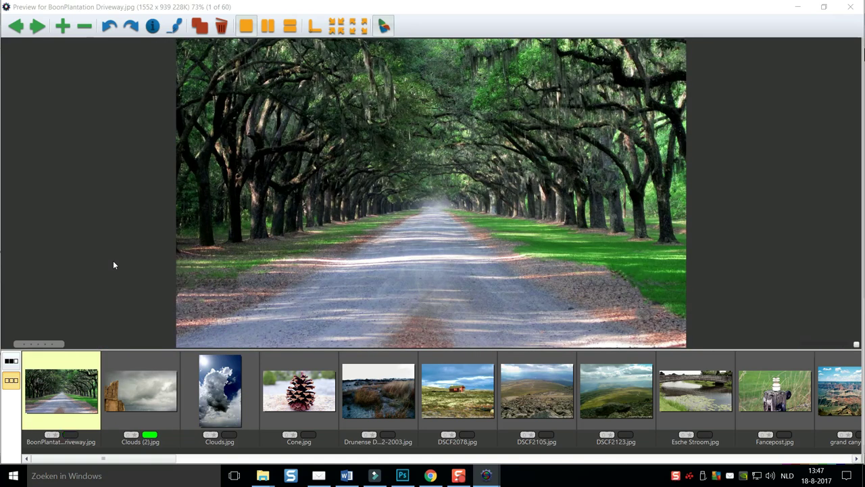
key("Right")
key("Right")
key("Right")
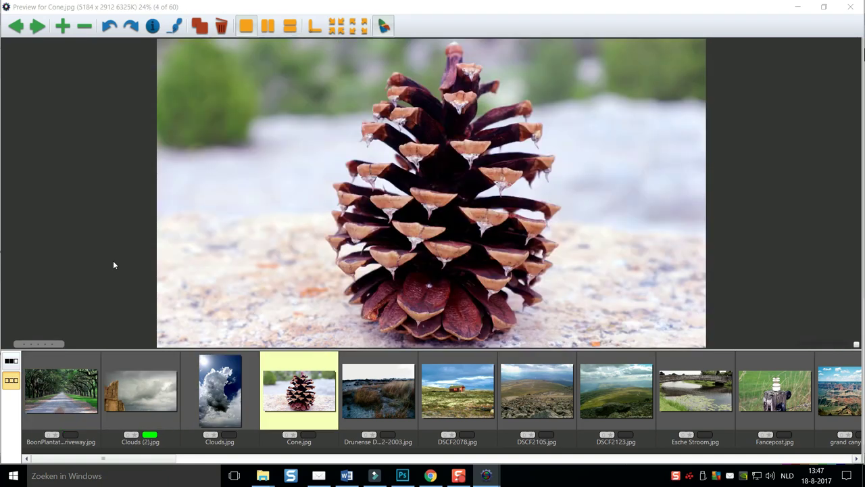
key("Right")
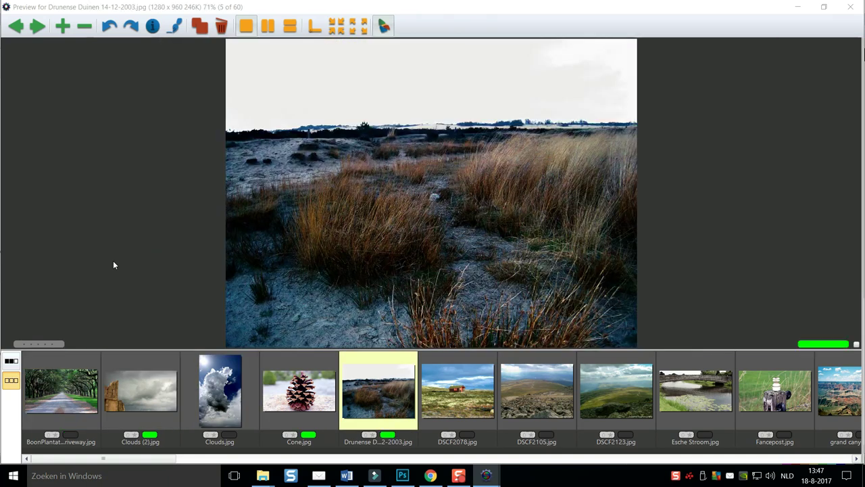
key("Right")
key("Right")
key("Right")
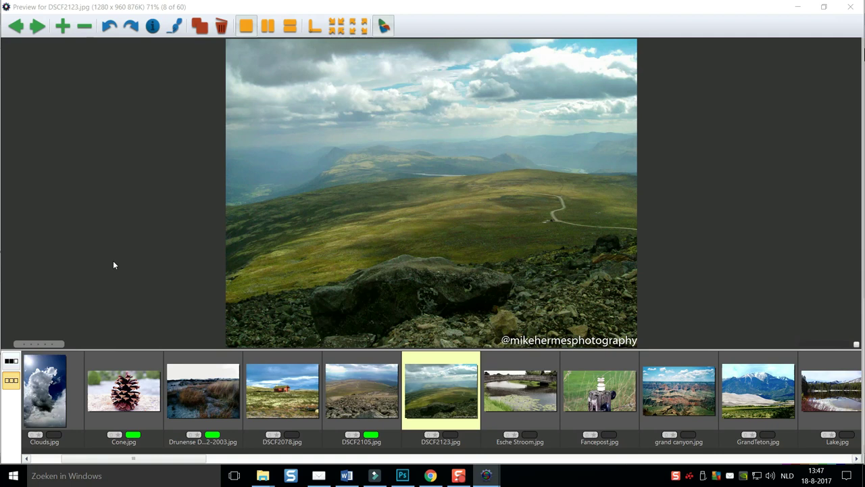
key("Right")
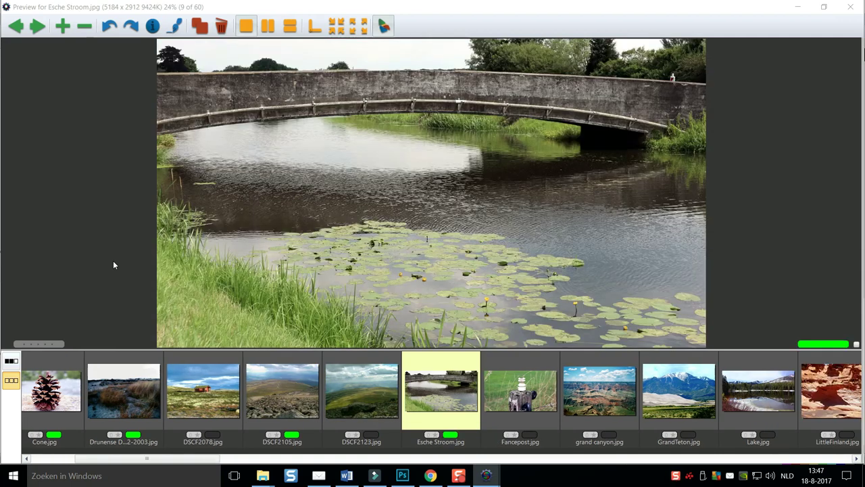
key("Right")
key("Right")
key("Right")
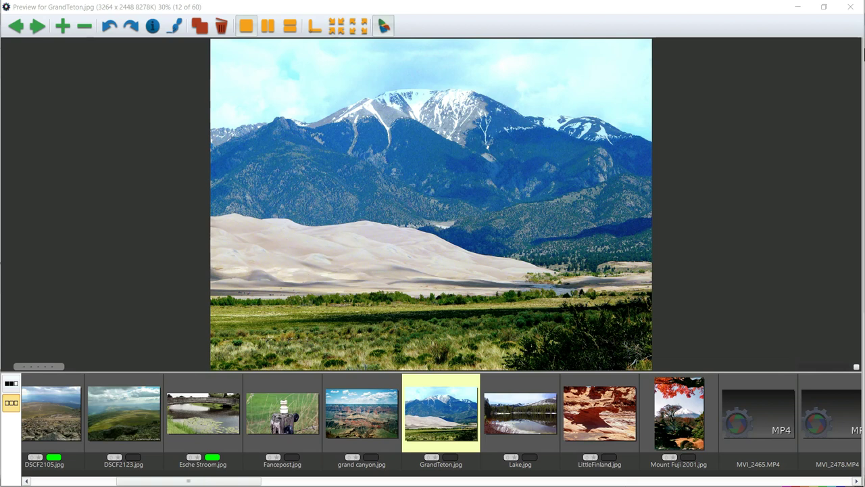
Return to the contact sheet, filter to green-labelled photos only, and select all five.
left_click(851, 7)
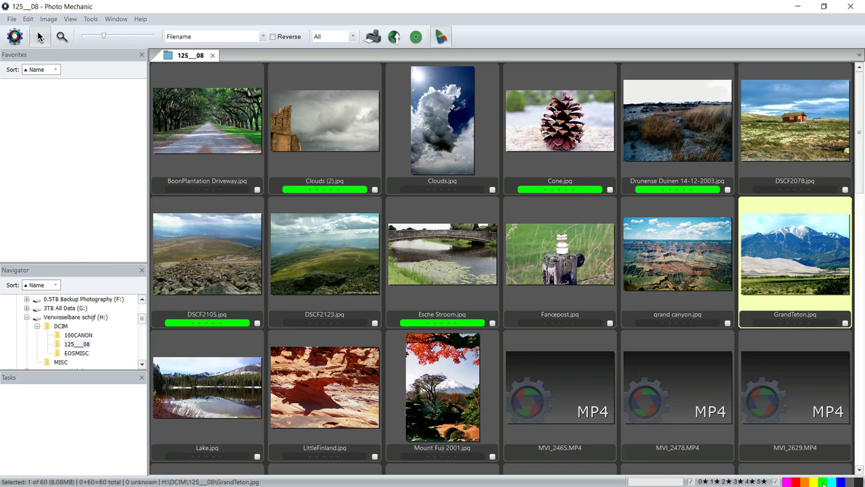
left_click(823, 482)
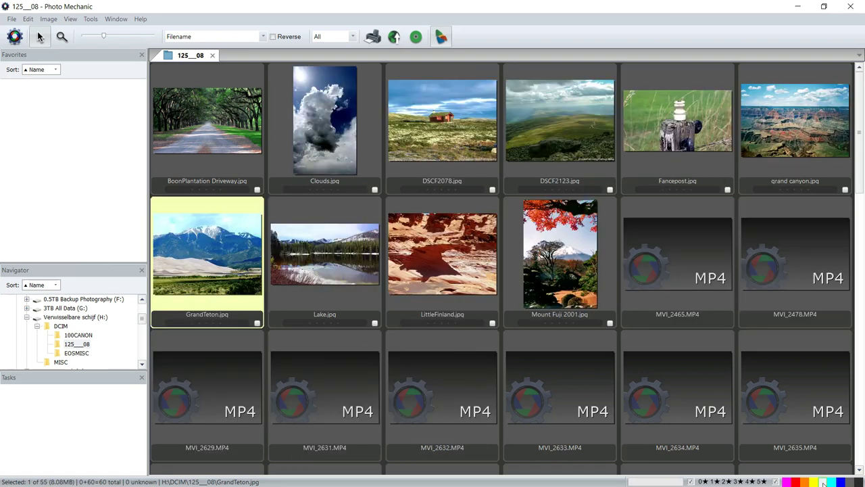
left_click(823, 482)
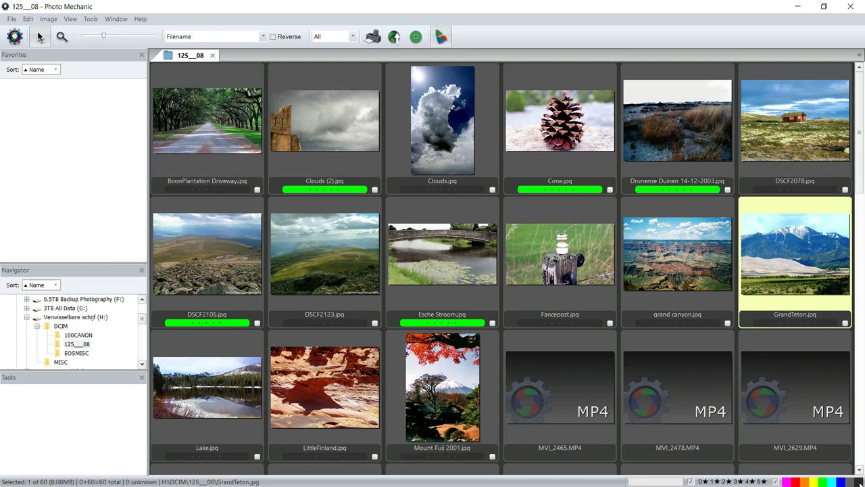
left_click(860, 481)
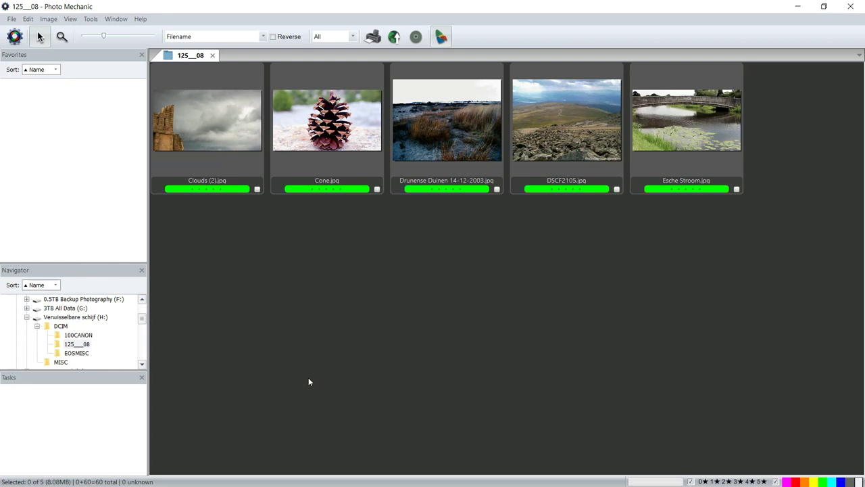
key("ctrl+a")
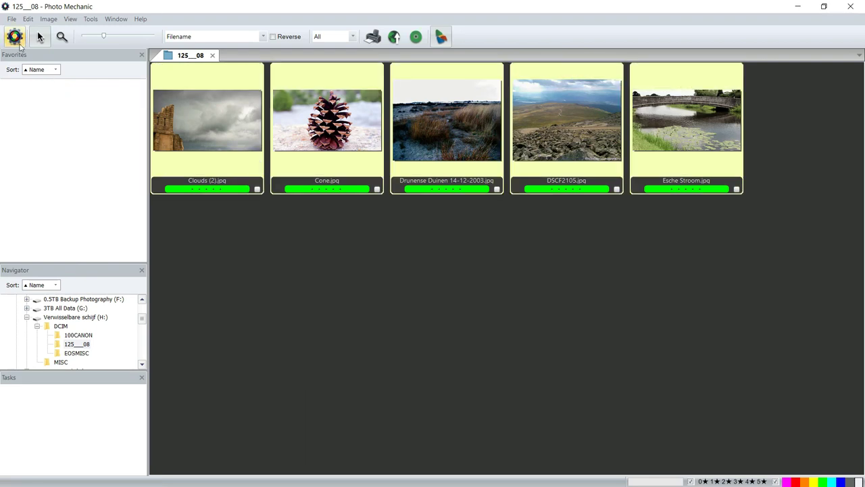
Copy the five selected photos with Copy/Move Photos into C:\Rated5.
left_click(11, 19)
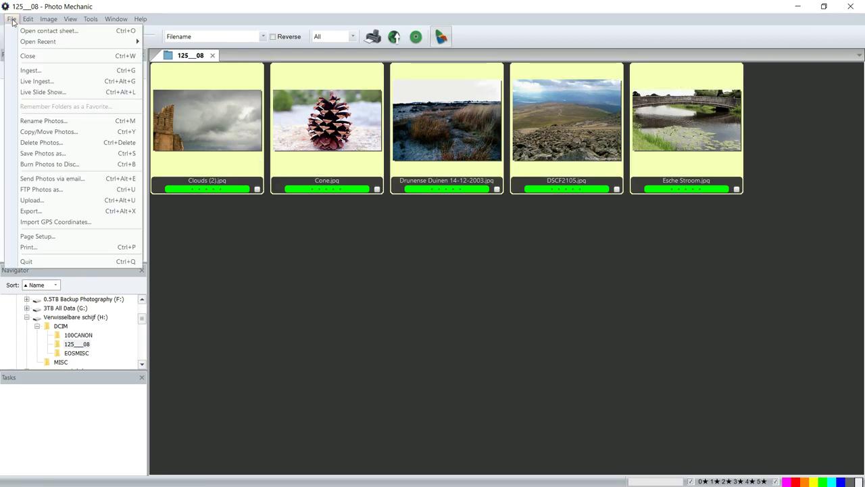
left_click(78, 134)
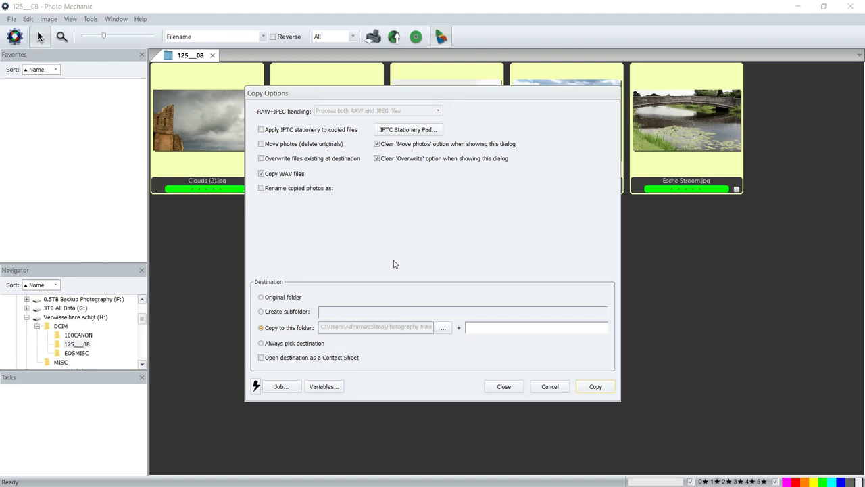
left_click(440, 332)
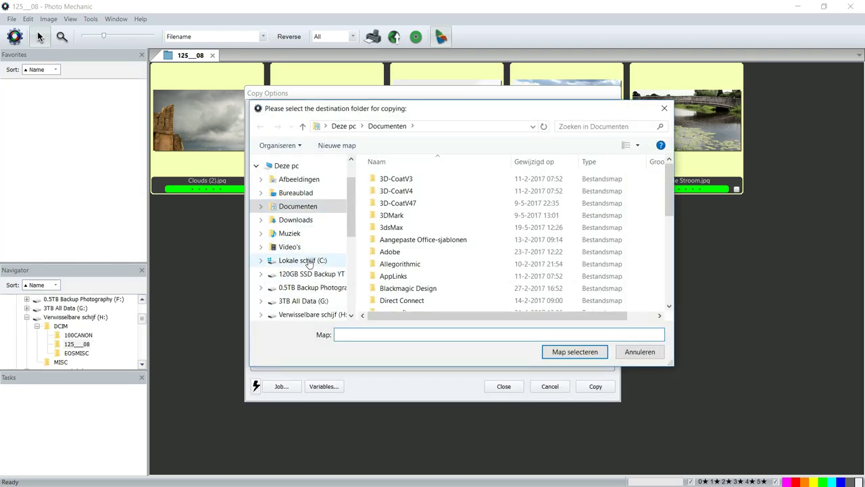
left_click(302, 260)
scroll(419, 249, "down", 1)
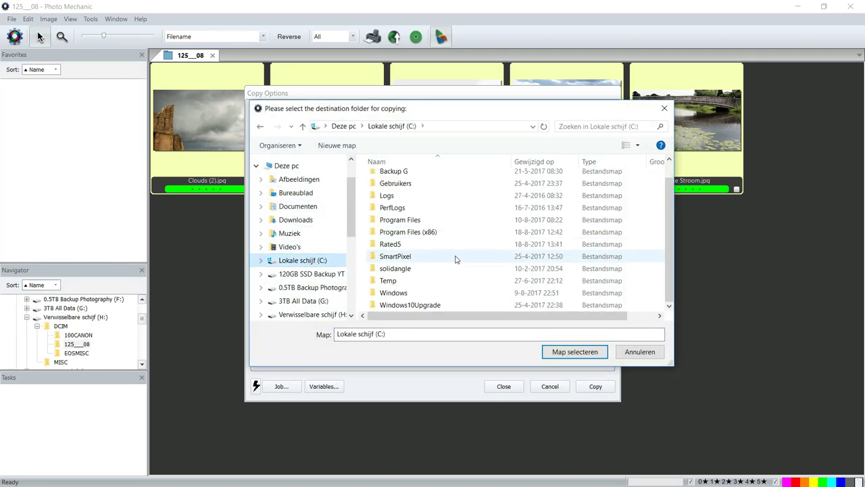
double_click(399, 244)
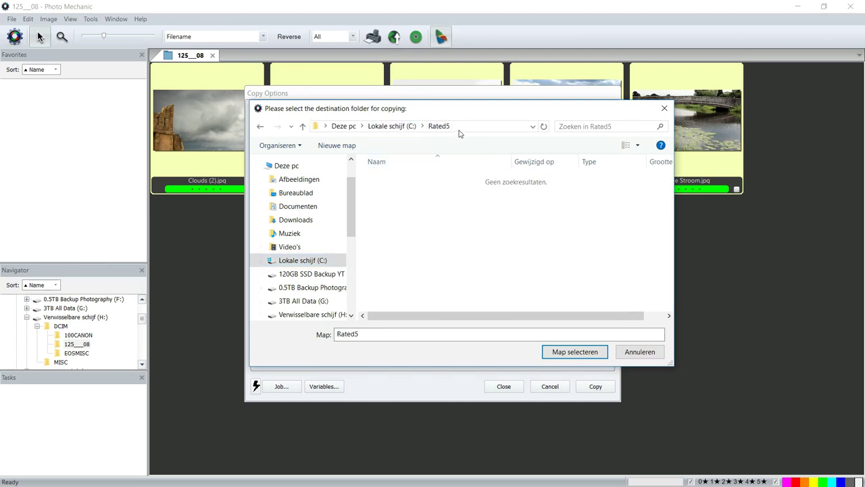
left_click(560, 353)
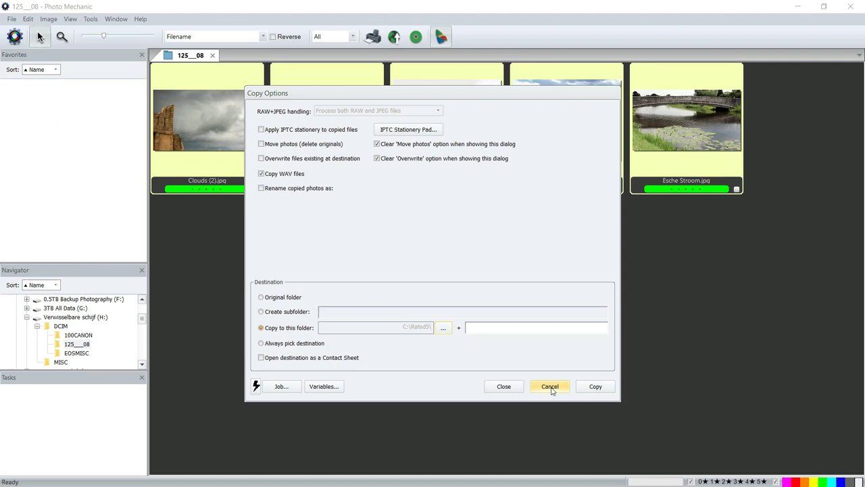
left_click(596, 388)
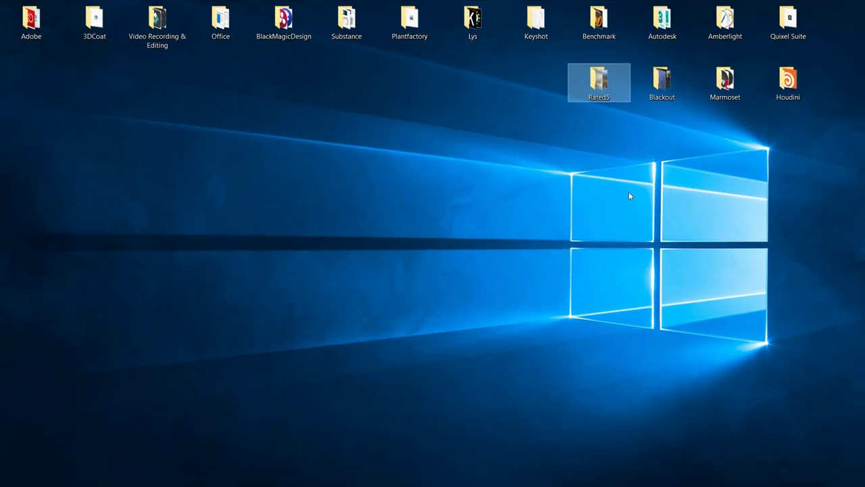
double_click(598, 86)
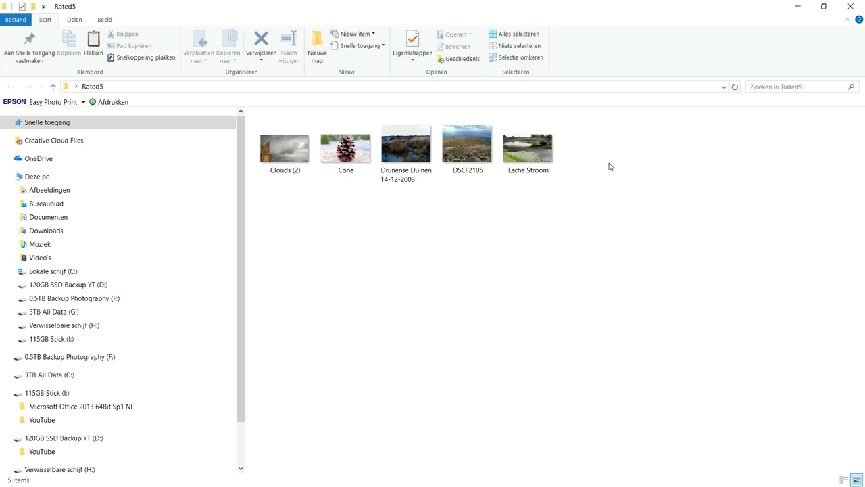
left_click(797, 10)
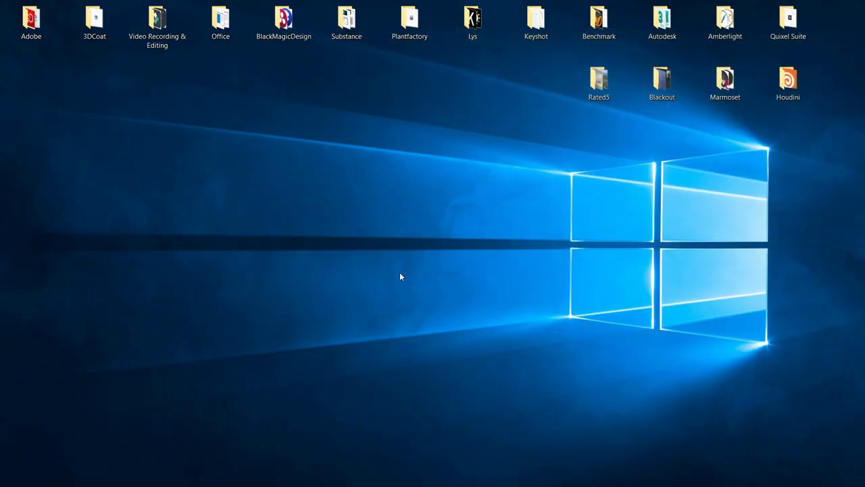